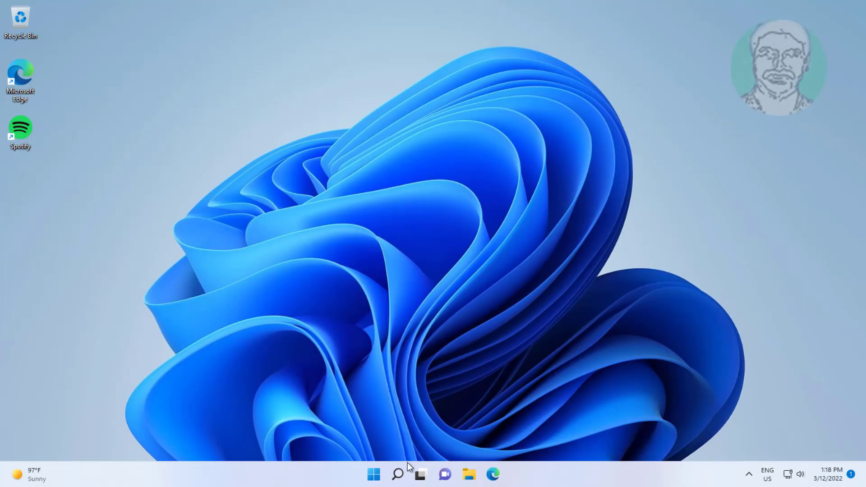
# Search for cmd and launch Command Prompt as administrator
pyautogui.click(403, 473)
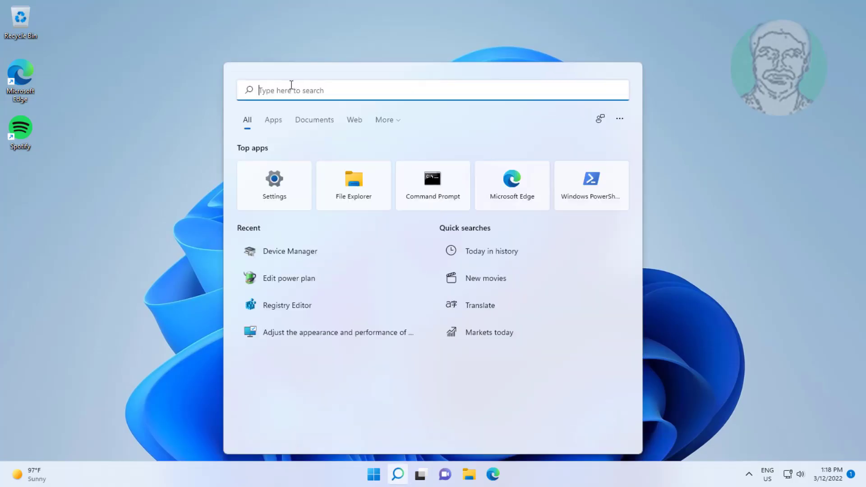
pyautogui.write('cmd')
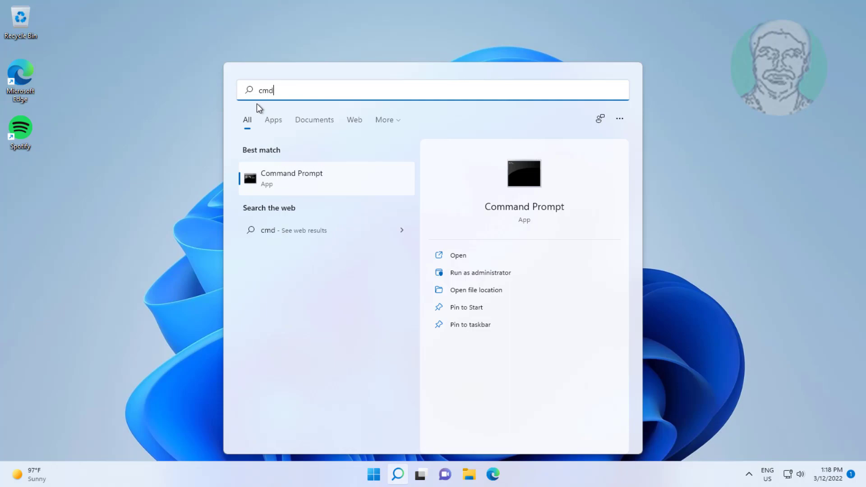
pyautogui.rightClick(281, 168)
pyautogui.click(318, 182)
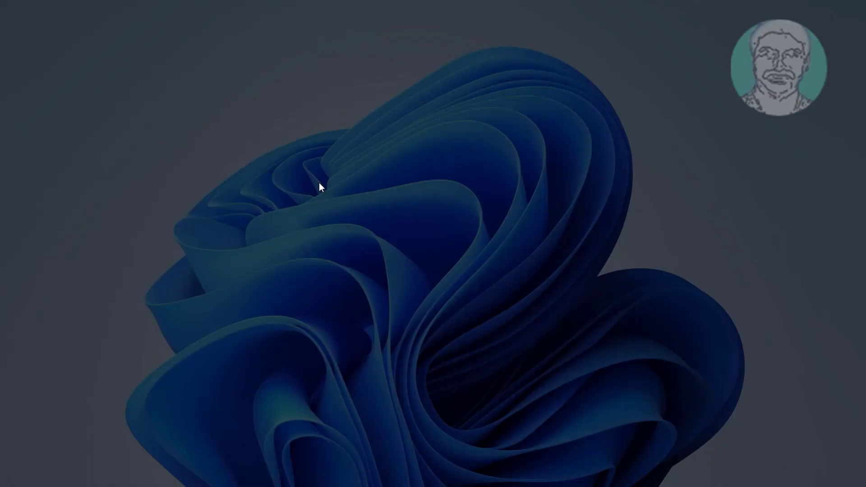
# Approve the administrator prompt and stop the wuauserv and cryptsvc services
pyautogui.click(381, 324)
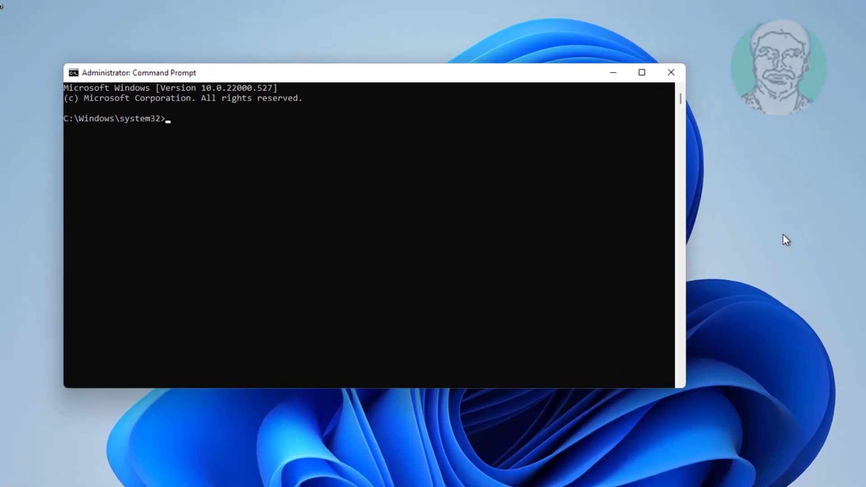
pyautogui.write('net st')
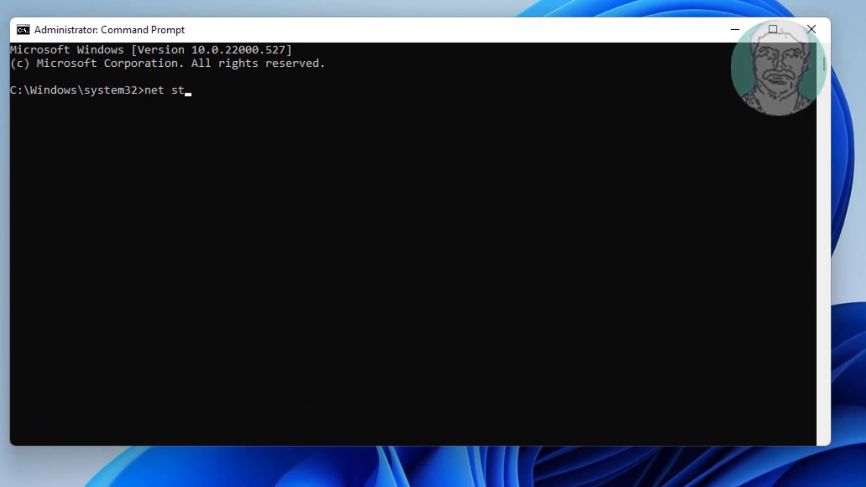
pyautogui.write('op wuauserv')
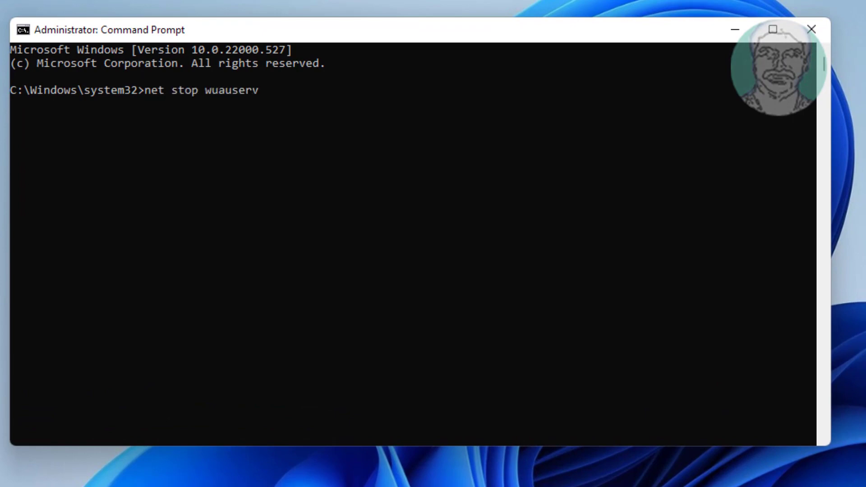
pyautogui.press('Return')
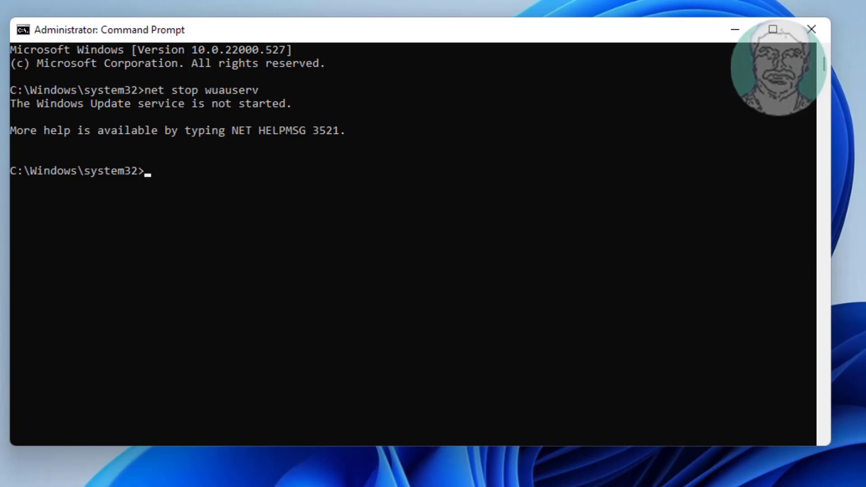
pyautogui.write('net stop cry')
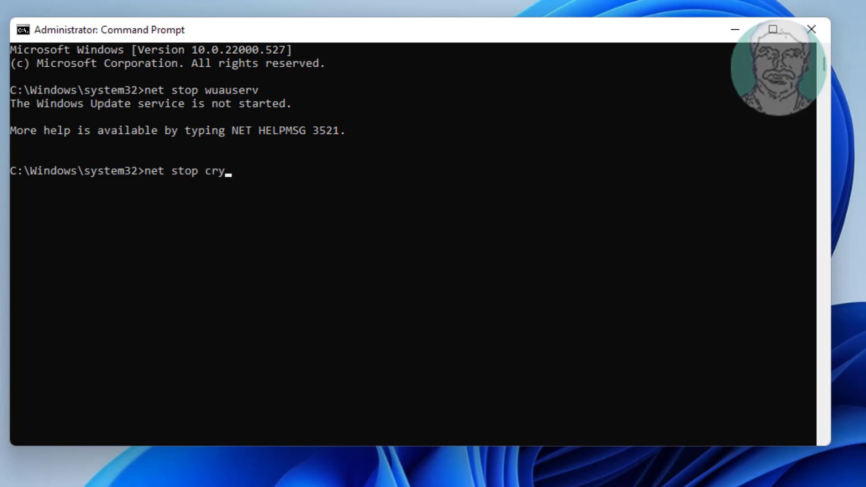
pyautogui.write('pt')
pyautogui.press('BackSpace')
pyautogui.write('ptsvc')
pyautogui.press('Return')
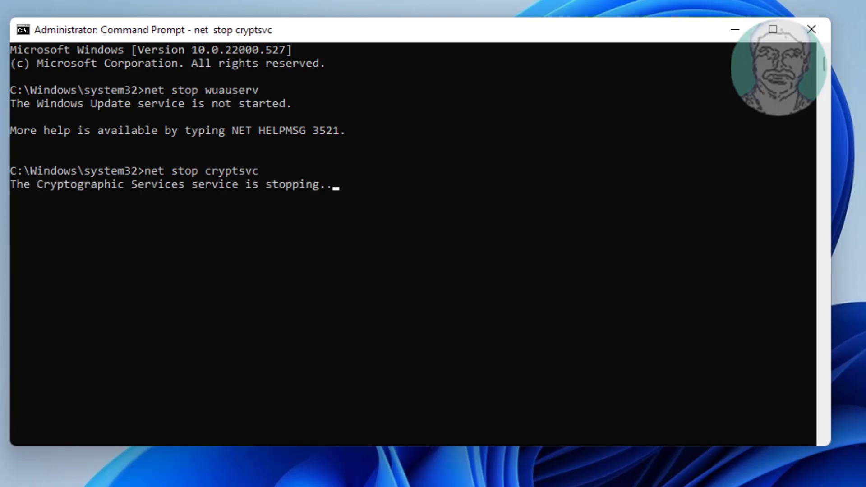
# Stop the bits service and enter the msiserver stop command
pyautogui.write('nt')
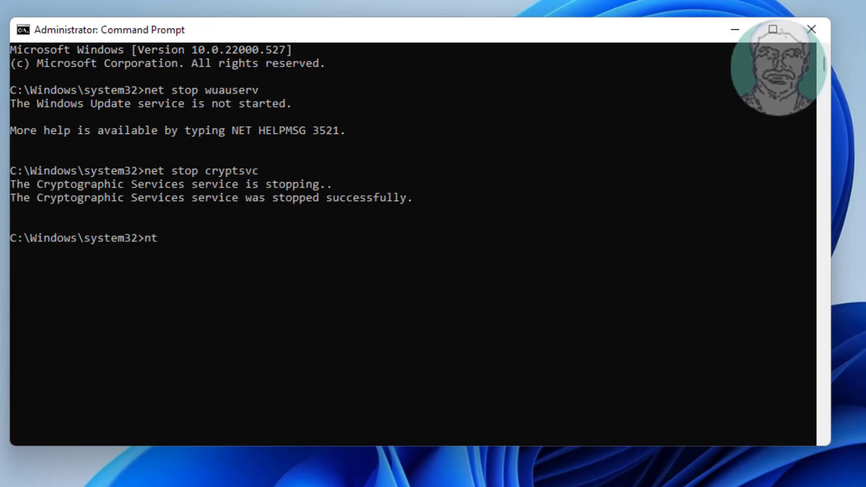
pyautogui.press('BackSpace')
pyautogui.press('BackSpace')
pyautogui.write('net stop bits')
pyautogui.press('Return')
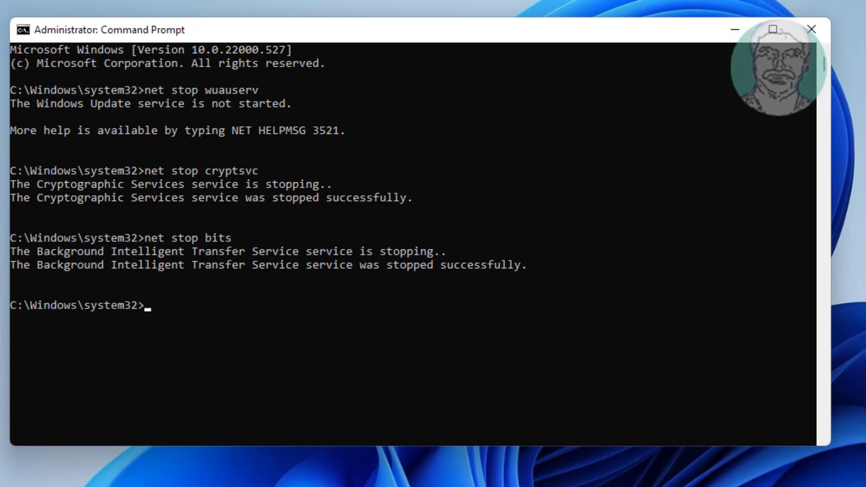
pyautogui.write('net stop msise')
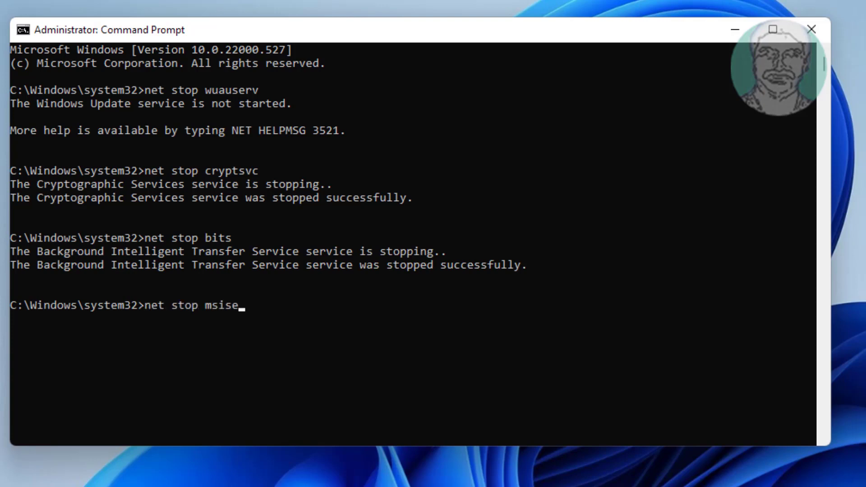
pyautogui.write('rver')
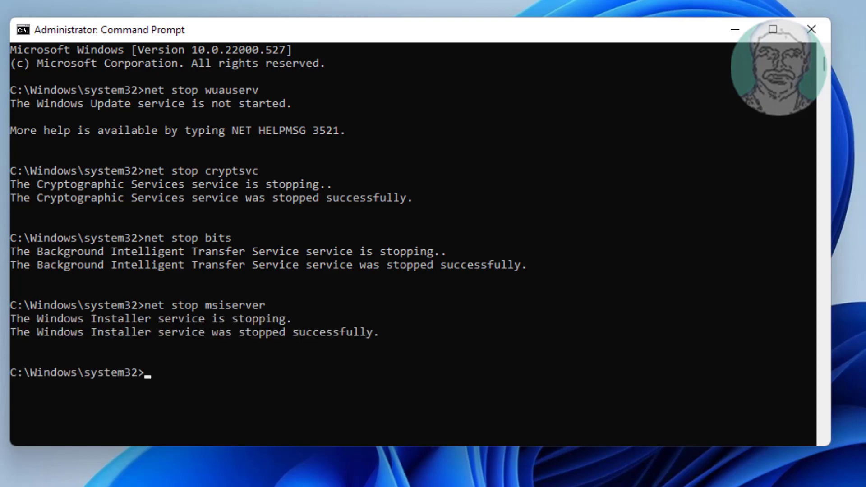
pyautogui.write('ren c:\\windows')
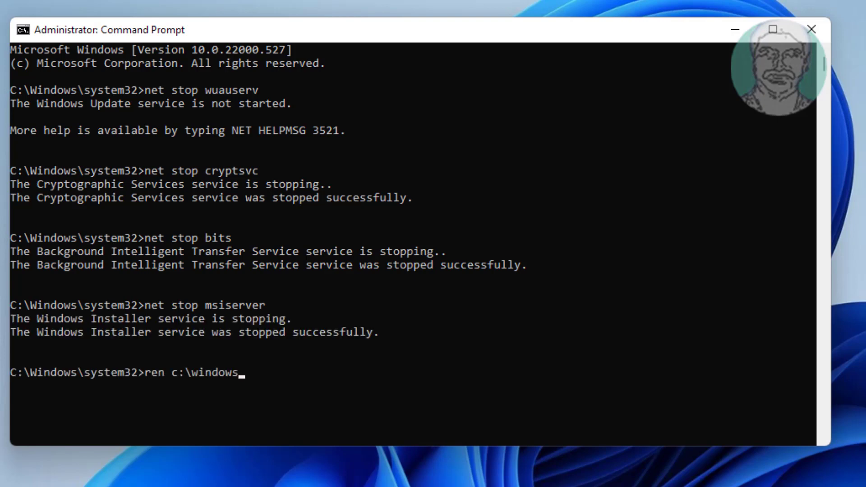
pyautogui.write('\\softwaredistribut')
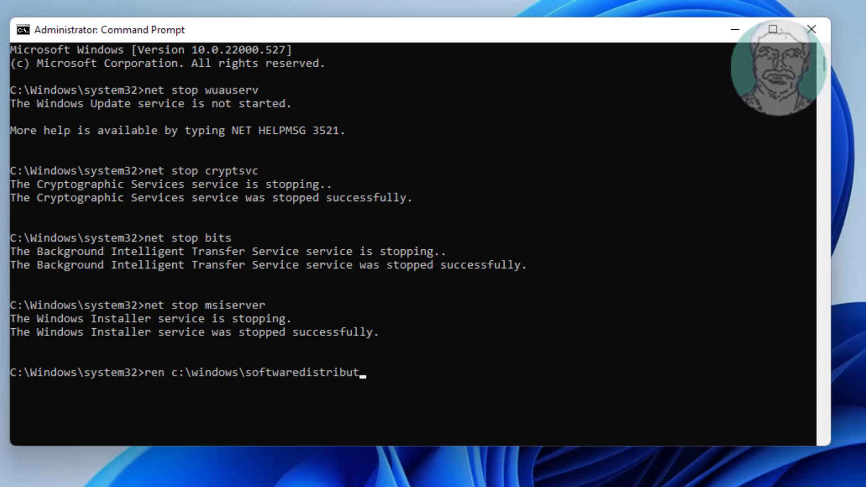
pyautogui.write('ion software')
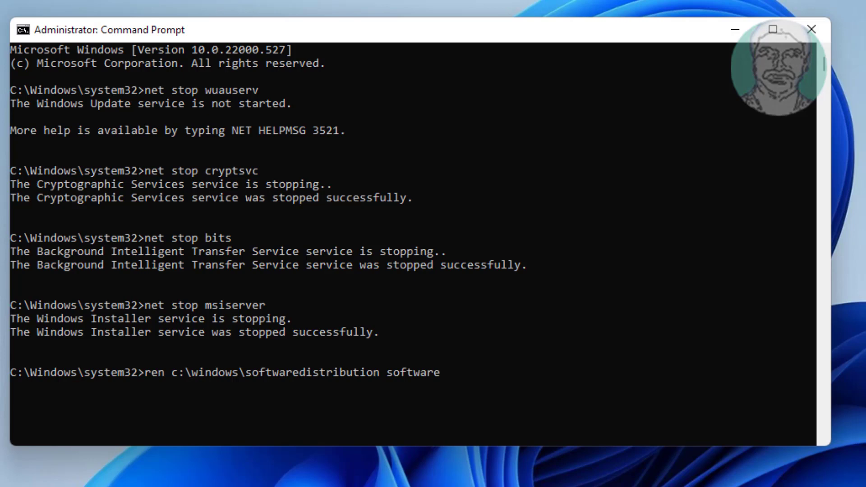
pyautogui.write('distribution')
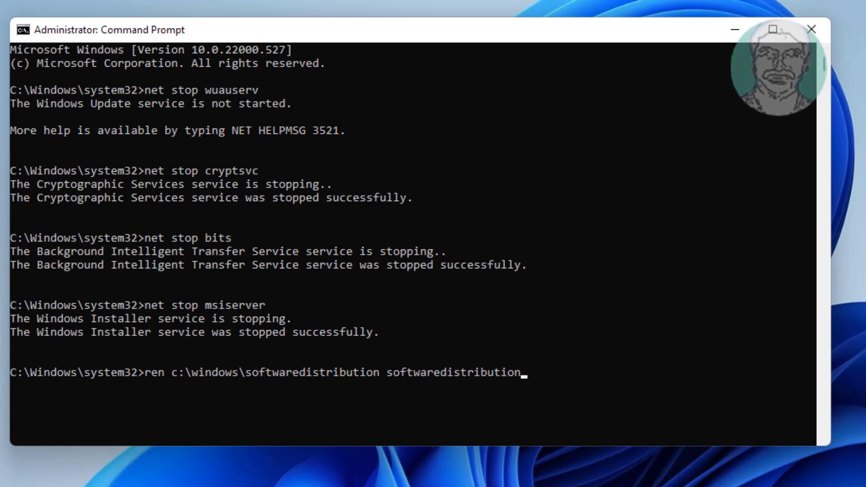
pyautogui.write('.old')
# Rename SoftwareDistribution to softwaredistribution.old and catroot2 to catroot2.old
pyautogui.press('Return')
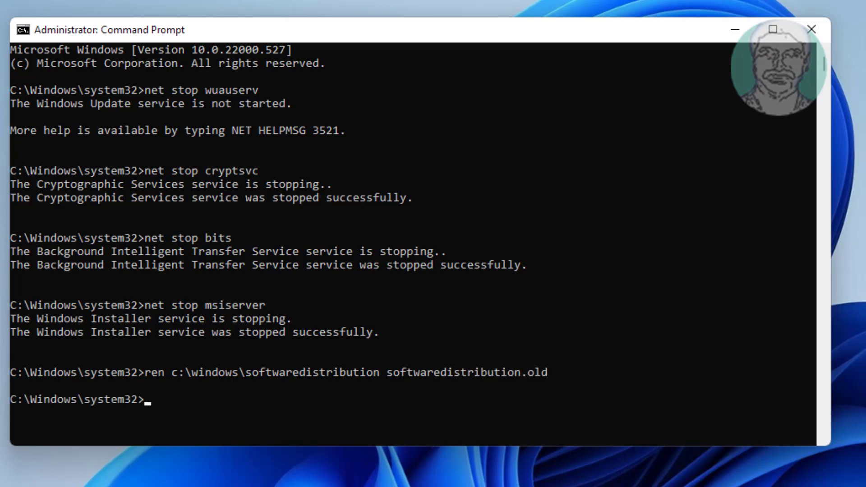
pyautogui.write('ren c:\\windows')
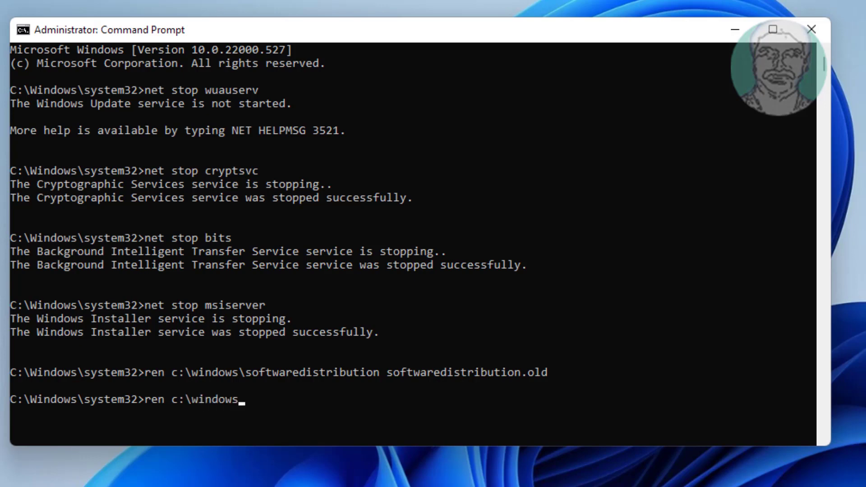
pyautogui.write('\\')
pyautogui.write('system32')
pyautogui.write('system32\\ca')
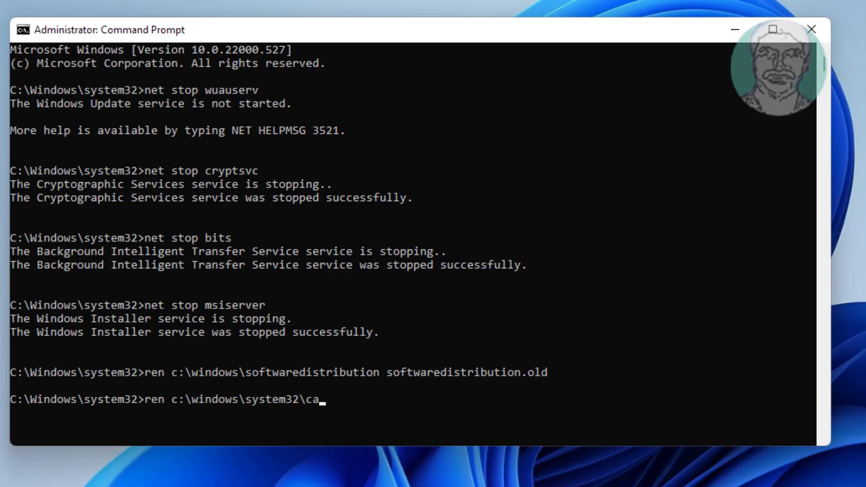
pyautogui.write('troot2 catroot2.old')
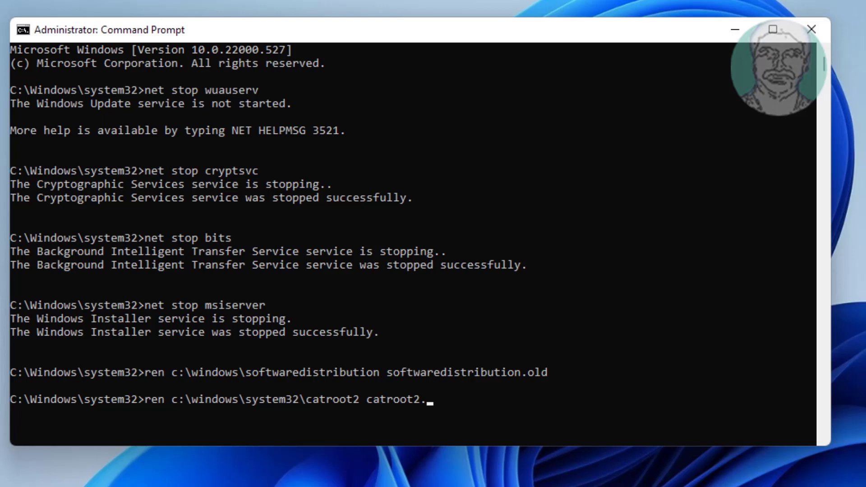
pyautogui.press('Return')
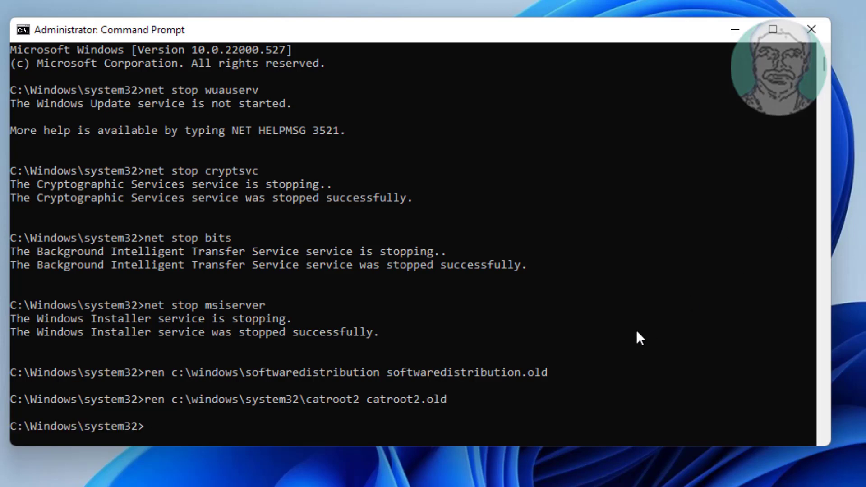
pyautogui.scroll(-1, 637, 333)
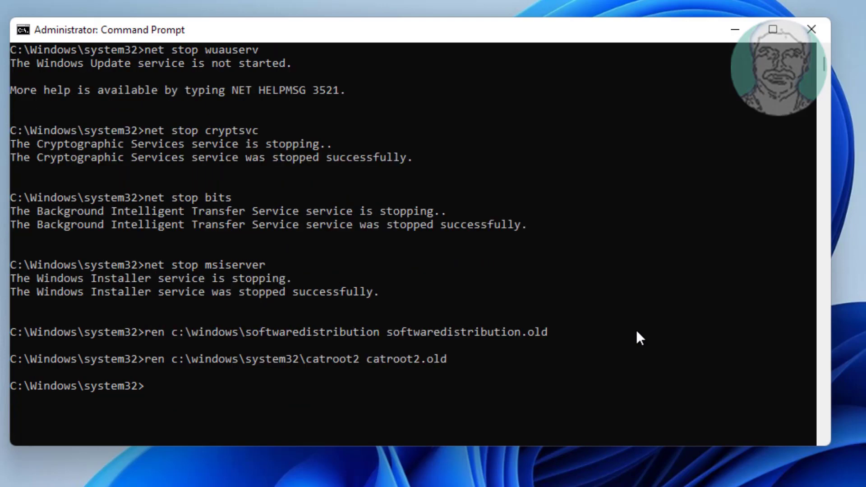
# Restart the wuauserv, cryptsvc, bits and msiserver services with net start
pyautogui.write('net start wuauserv')
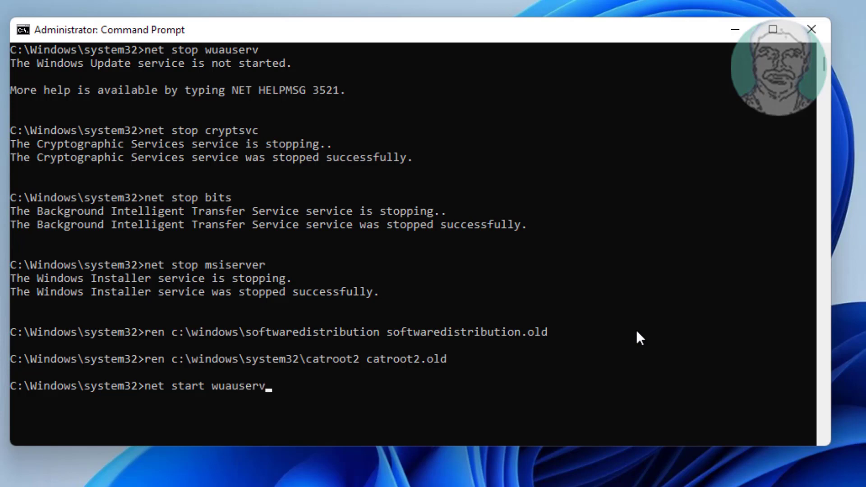
pyautogui.press('Return')
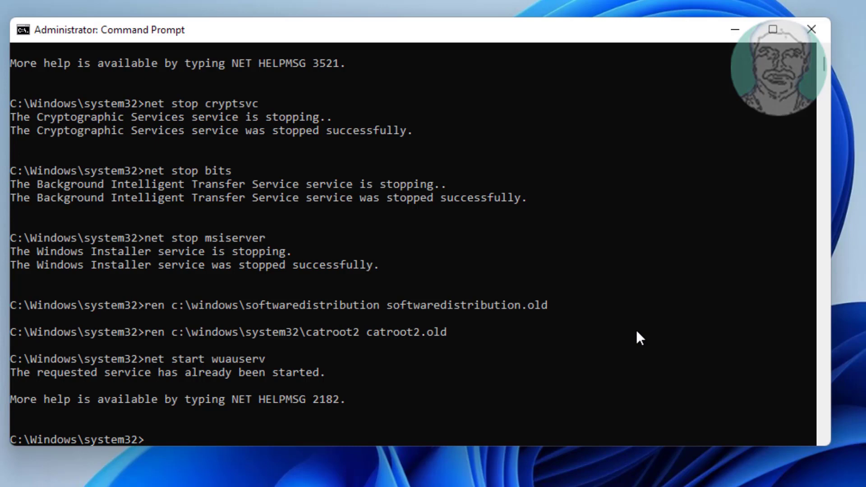
pyautogui.write('net start cryptsvc')
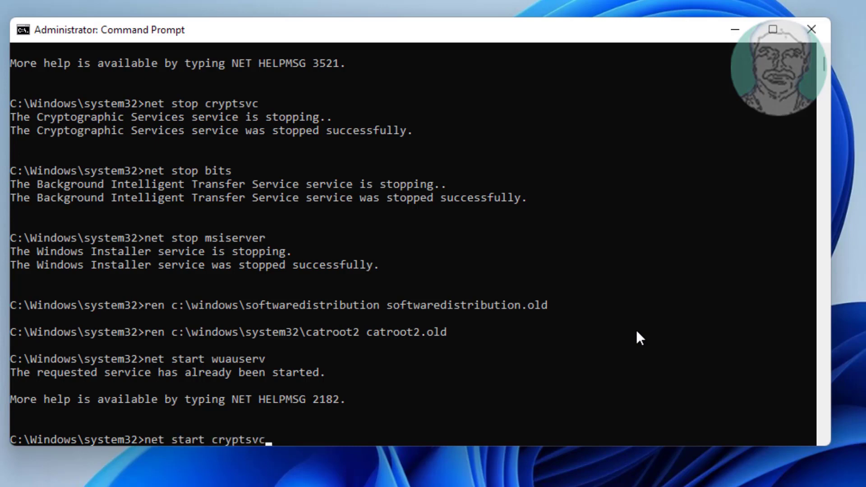
pyautogui.press('Return')
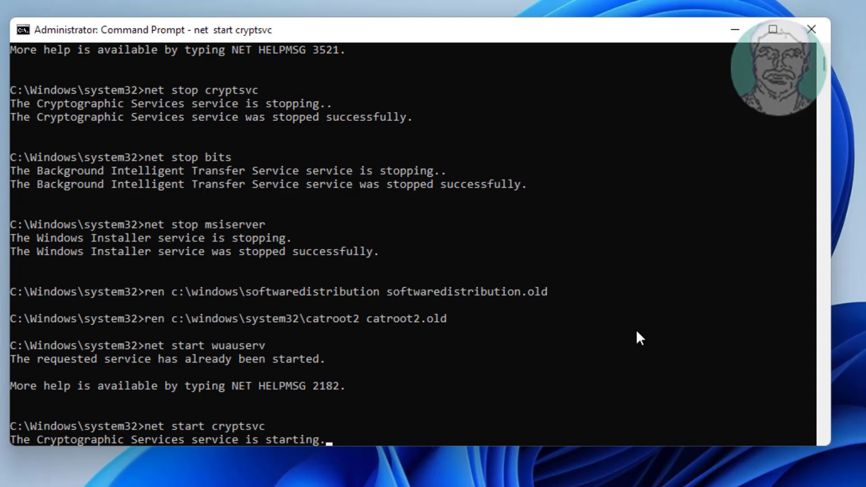
pyautogui.write('net s')
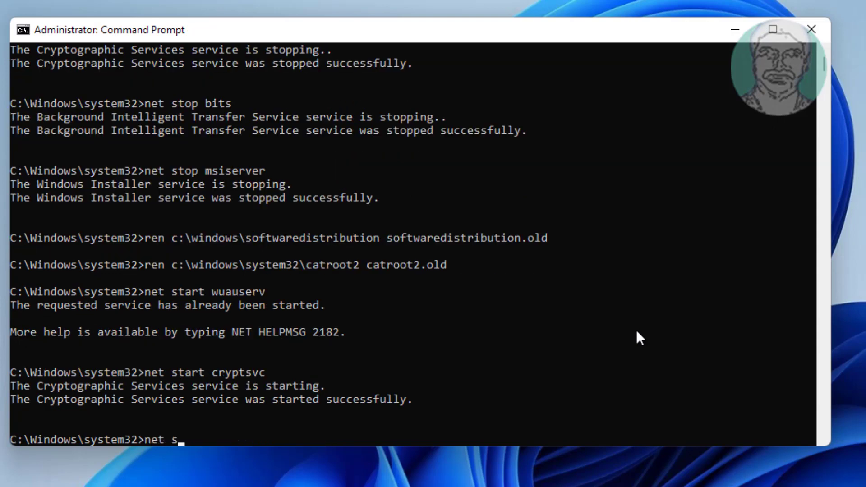
pyautogui.write('tart bits')
pyautogui.press('Return')
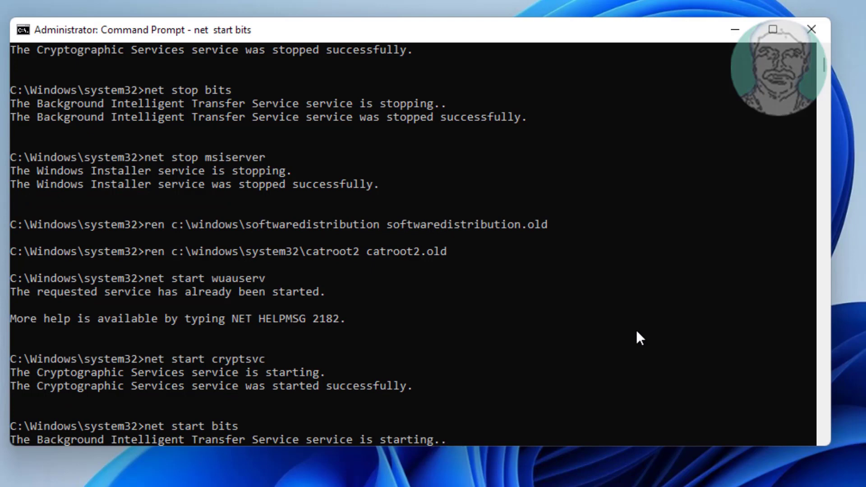
pyautogui.write('net s')
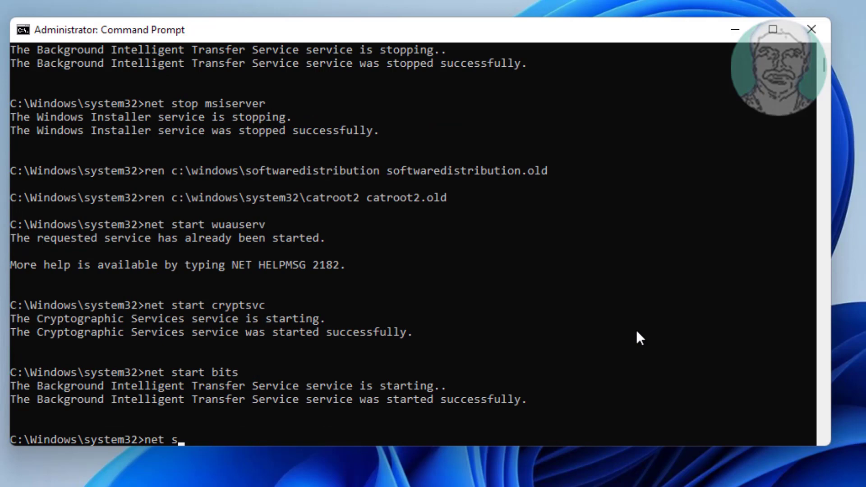
pyautogui.write('tart msiserver')
pyautogui.press('Return')
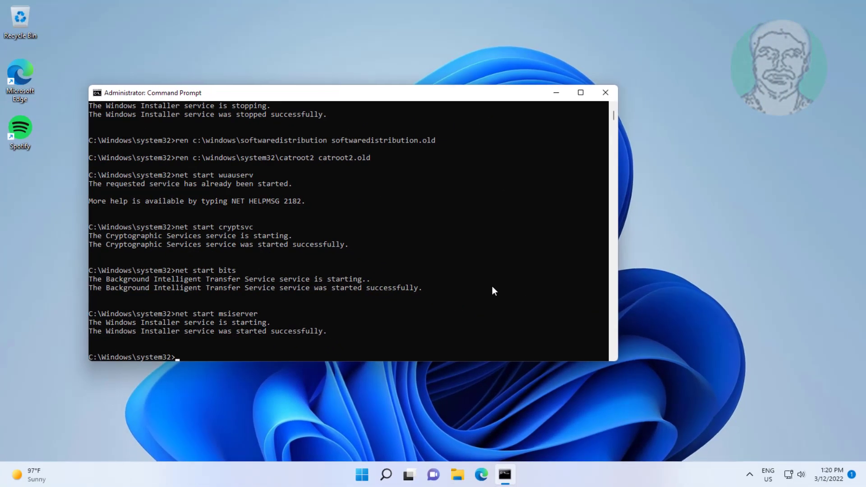
# Close Command Prompt with exit and launch Settings from the Start menu
pyautogui.write('exit')
pyautogui.press('Return')
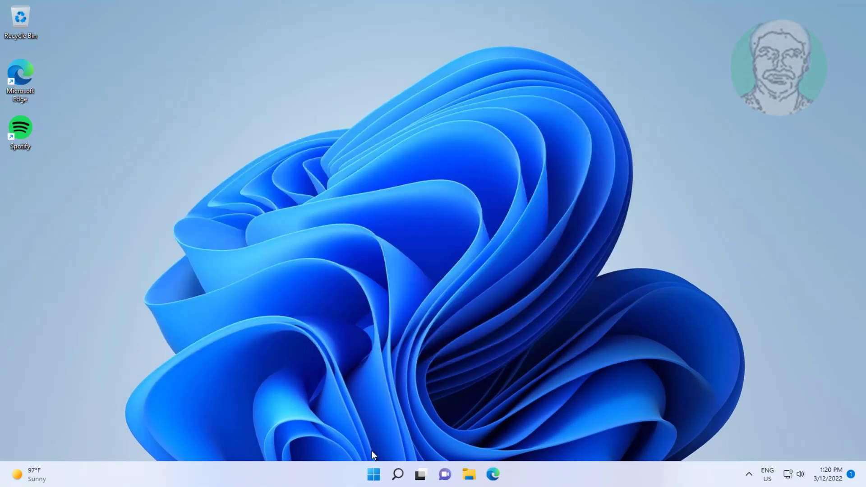
pyautogui.click(373, 473)
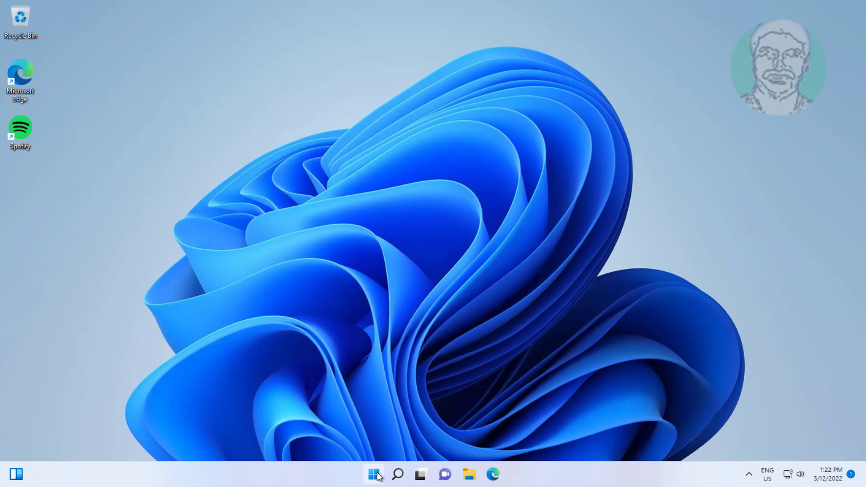
pyautogui.click(374, 474)
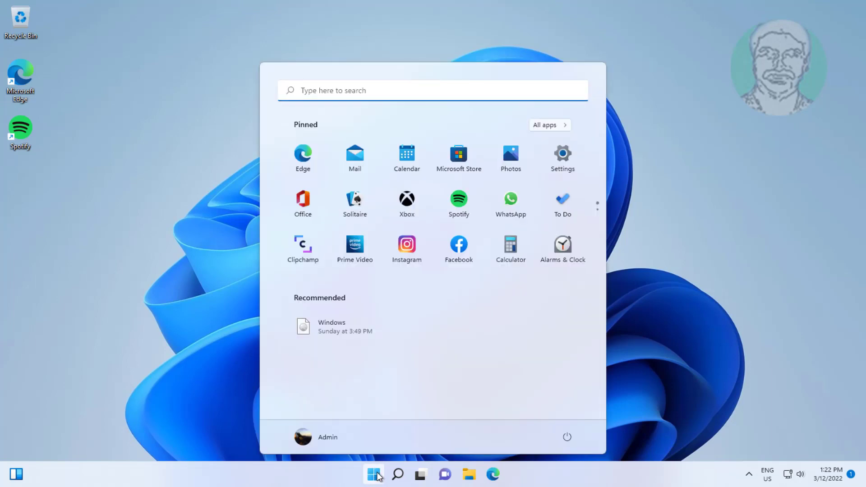
pyautogui.click(563, 155)
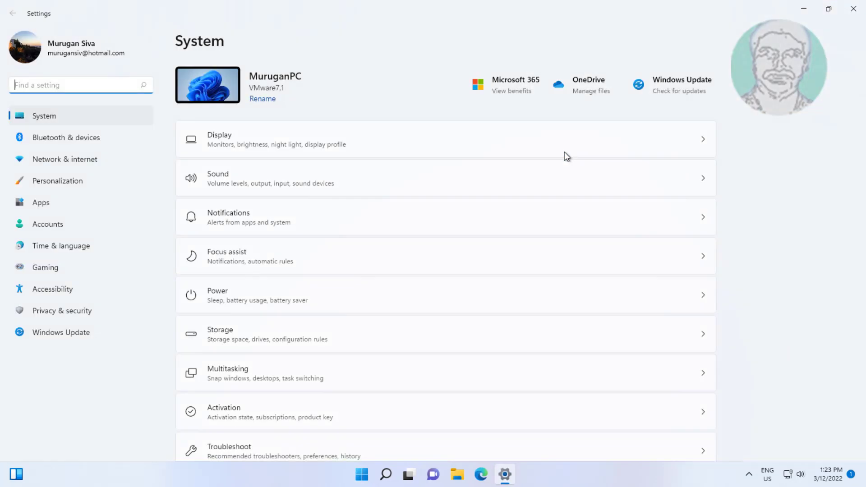
# Go to the Windows Update page and retry the failed update check
pyautogui.click(88, 332)
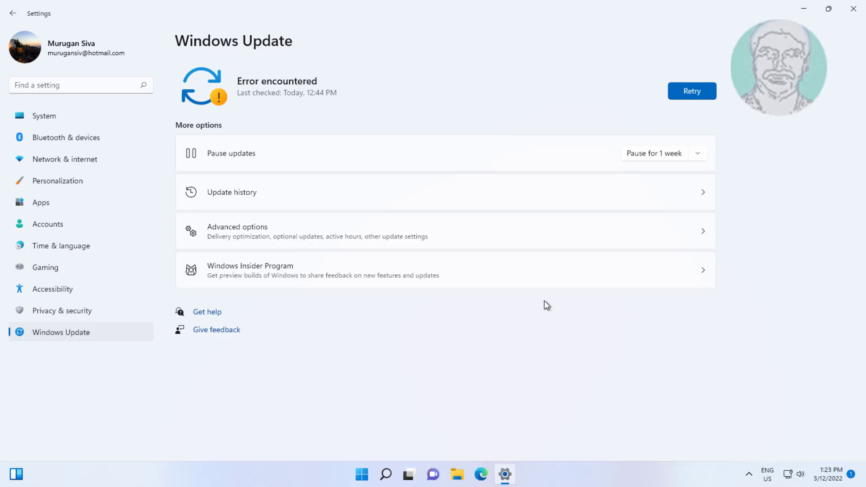
pyautogui.click(681, 92)
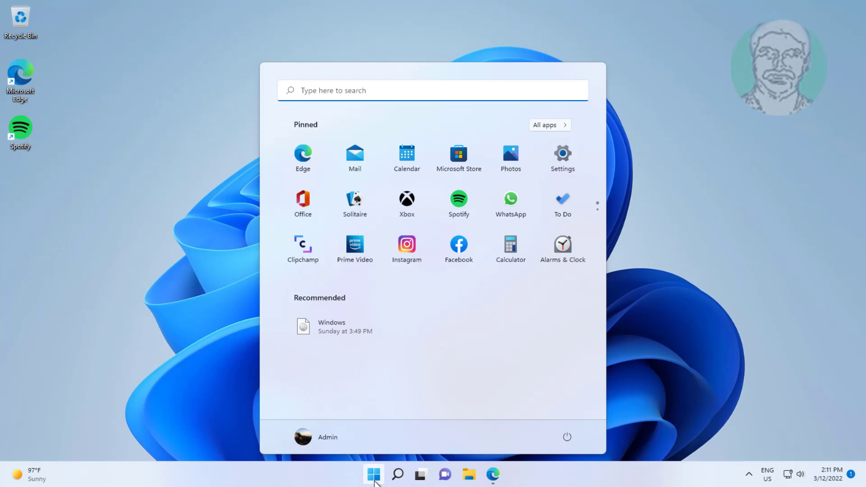
# Copy the KB5011493 number from Settings' Windows Update page, then close Settings
pyautogui.click(561, 156)
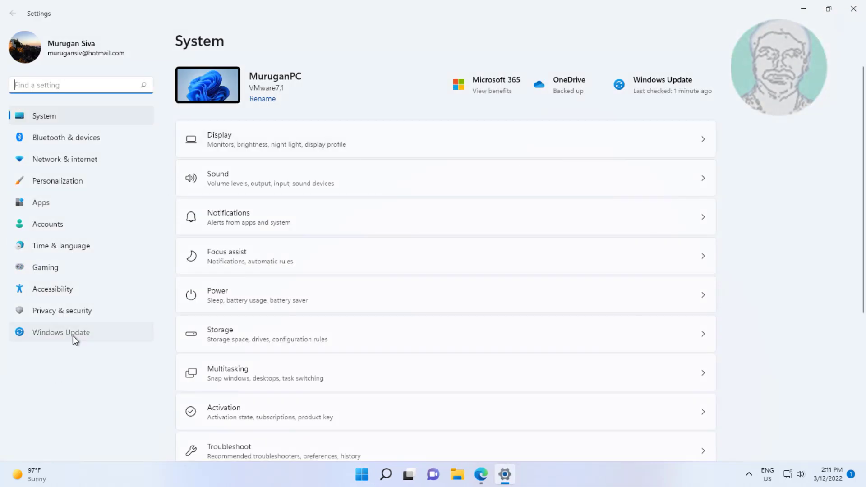
pyautogui.click(72, 335)
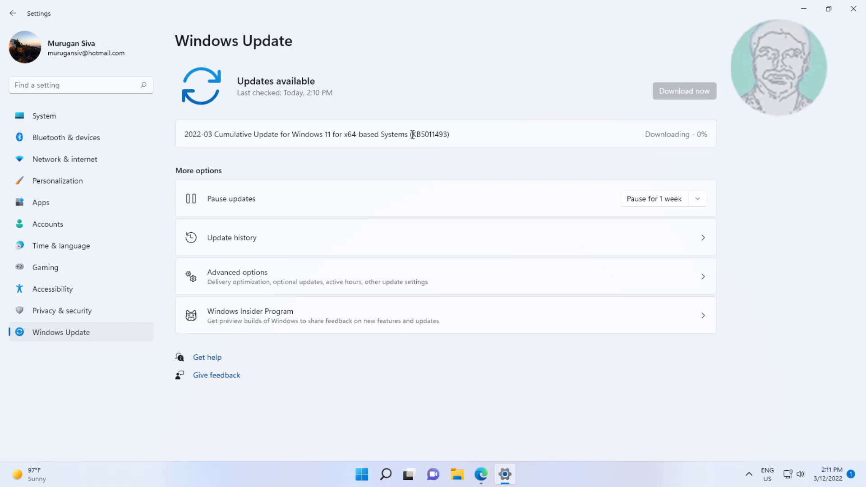
pyautogui.moveTo(412, 134); pyautogui.dragTo(448, 134)
pyautogui.rightClick(433, 135)
pyautogui.click(456, 146)
pyautogui.click(853, 9)
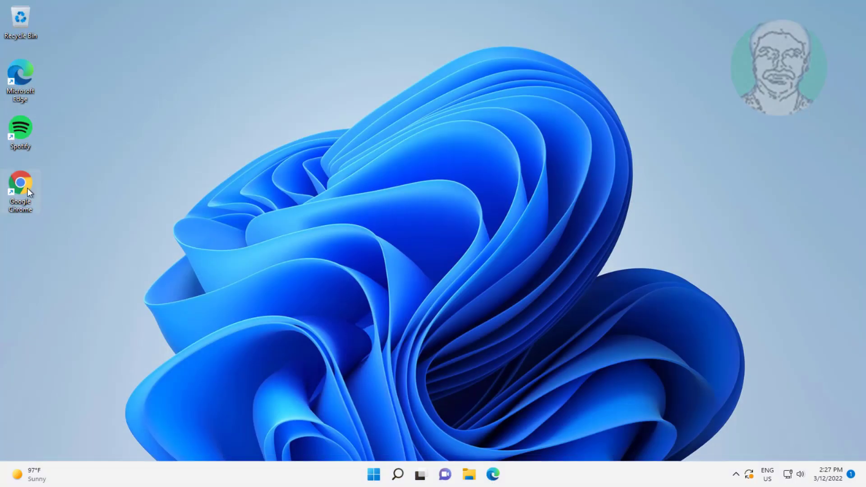
# Launch Chrome maximized and load the pasted catalog.update.microsoft.com address
pyautogui.doubleClick(27, 187)
pyautogui.click(537, 16)
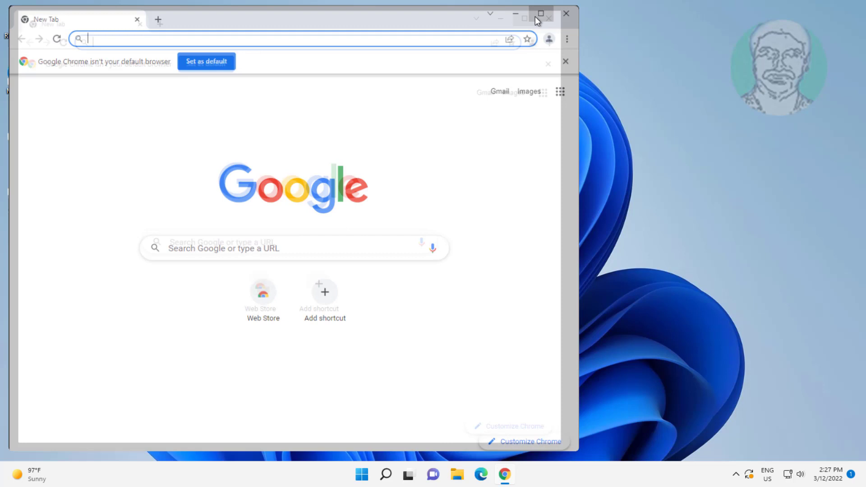
pyautogui.click(519, 356)
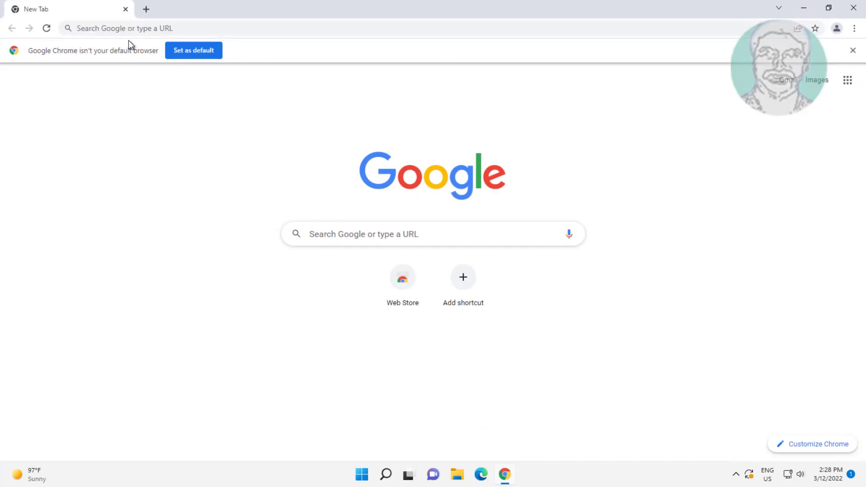
pyautogui.click(134, 28)
pyautogui.rightClick(124, 29)
pyautogui.click(170, 114)
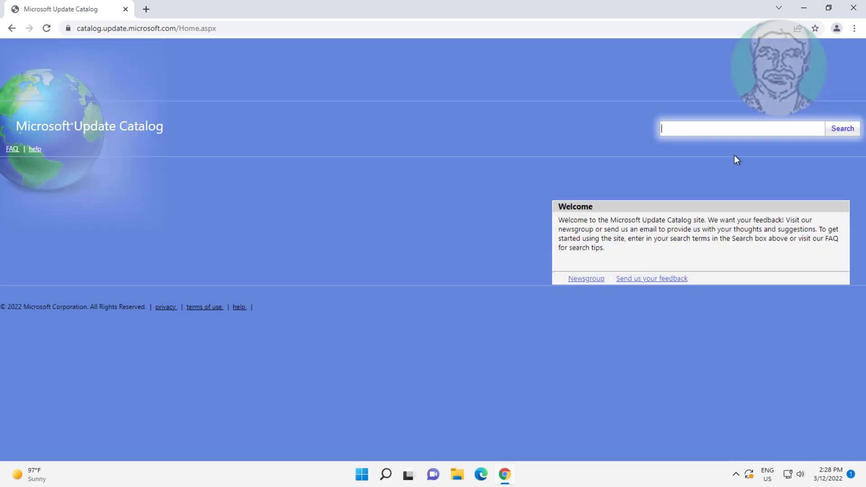
# Search the catalog for KB5011493 and open the x64 cumulative update's download window
pyautogui.click(670, 128)
pyautogui.hotkey('ctrl', 'v')
pyautogui.click(849, 134)
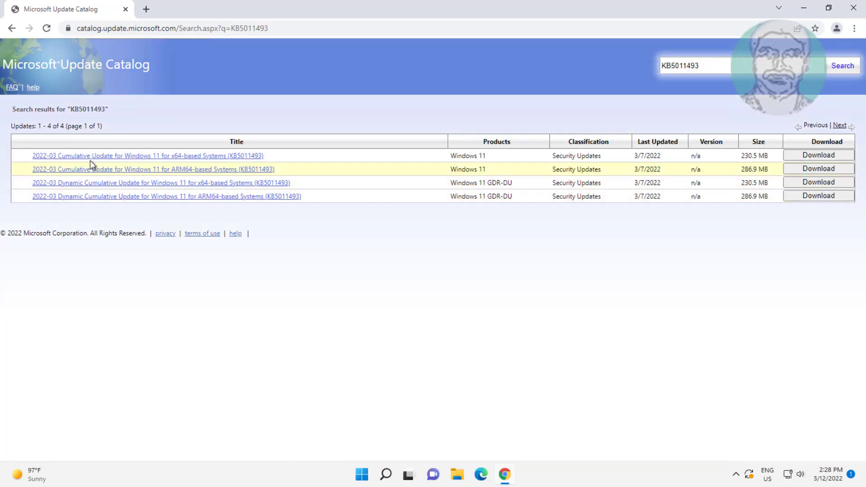
pyautogui.click(811, 159)
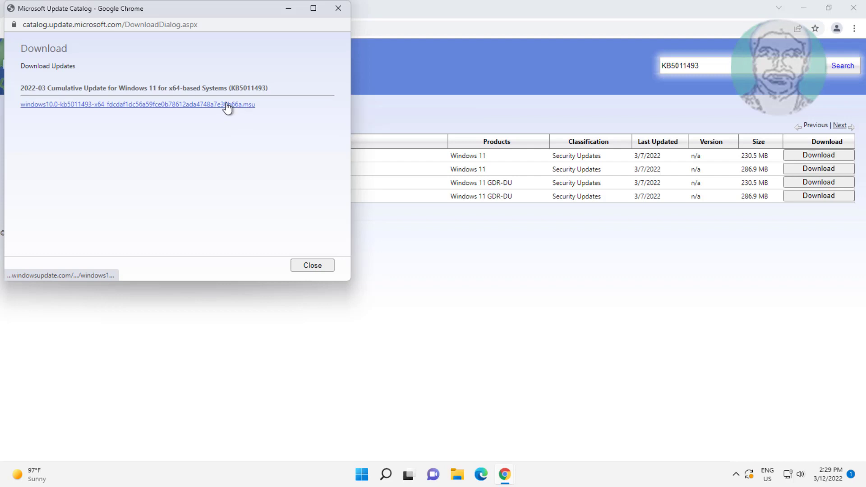
# Save the KB5011493 .msu package to Downloads, keeping it despite the warning
pyautogui.rightClick(227, 107)
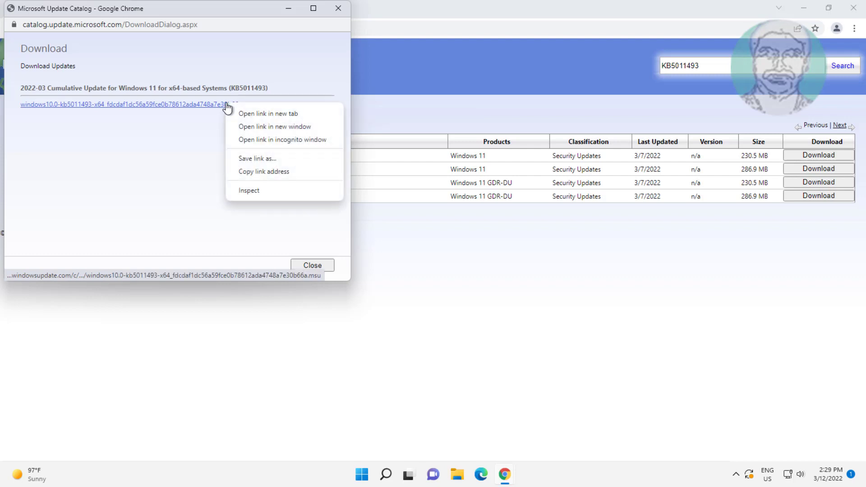
pyautogui.click(266, 159)
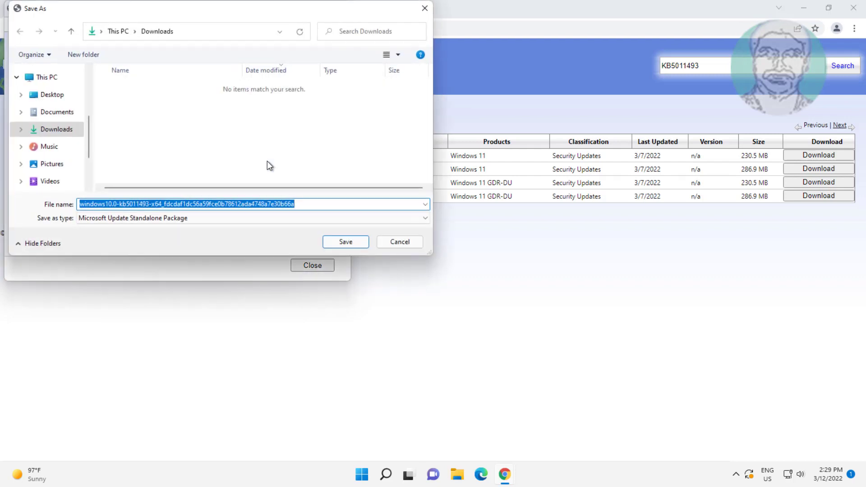
pyautogui.click(331, 243)
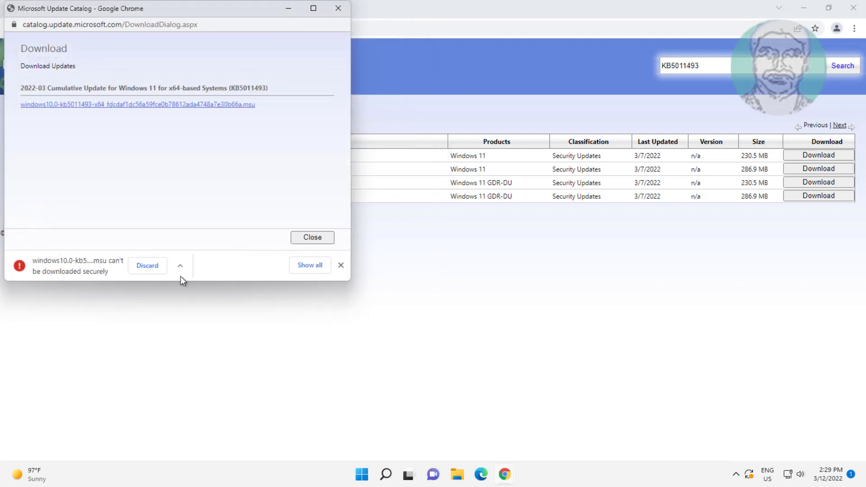
pyautogui.click(180, 266)
pyautogui.click(197, 291)
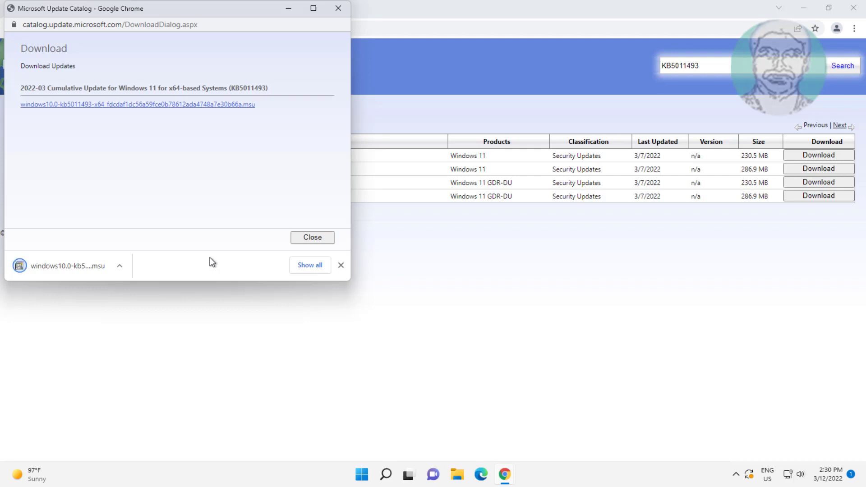
# Run the downloaded .msu installer and minimize both Chrome windows
pyautogui.click(58, 262)
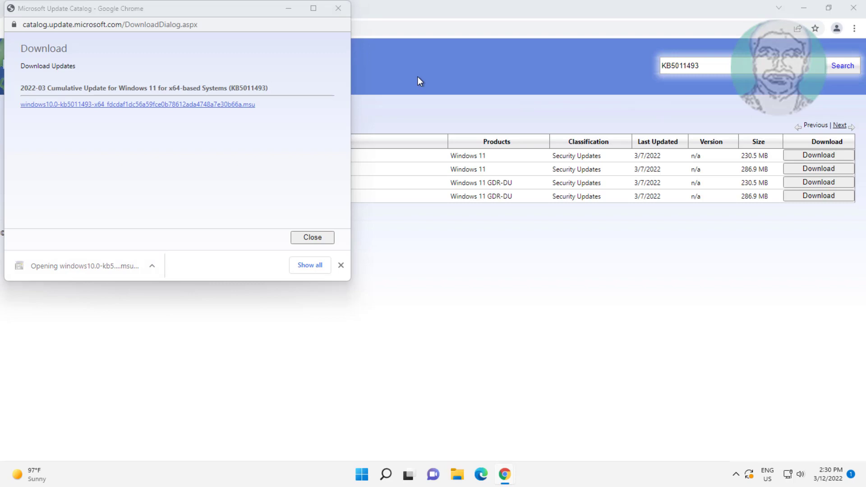
pyautogui.click(289, 10)
pyautogui.click(805, 11)
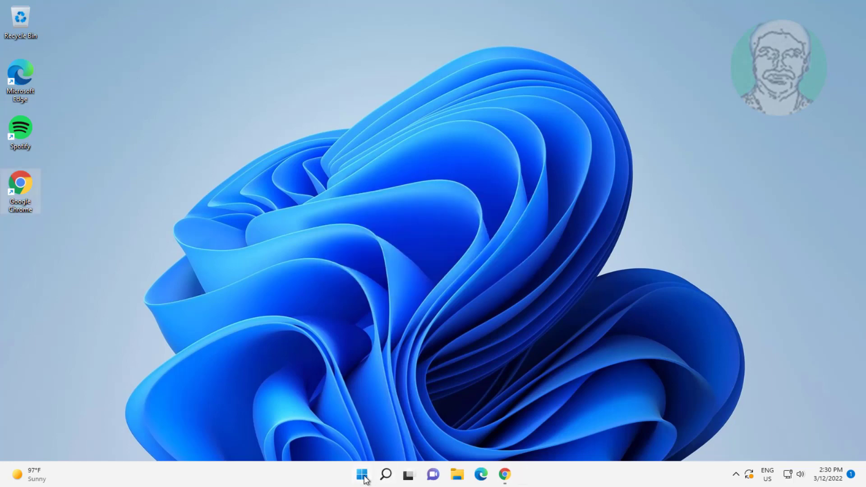
# Maximize the browser and search the web for 'windows 11 download'
pyautogui.click(362, 476)
pyautogui.click(567, 437)
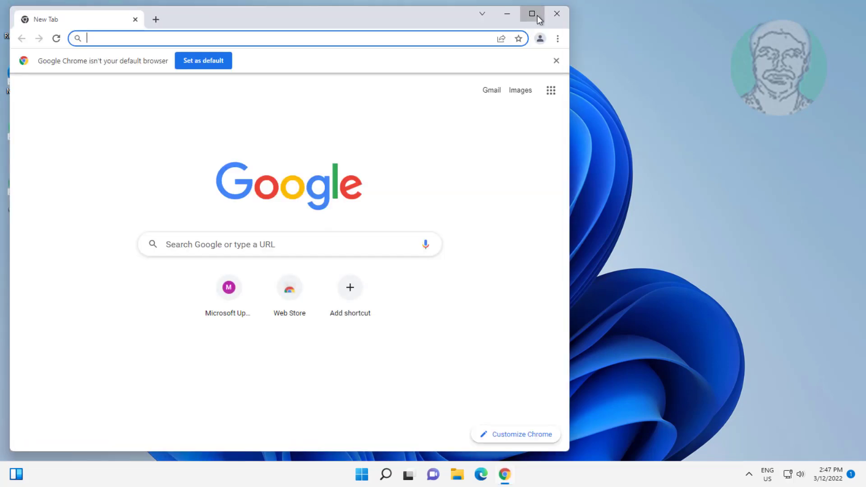
pyautogui.click(532, 14)
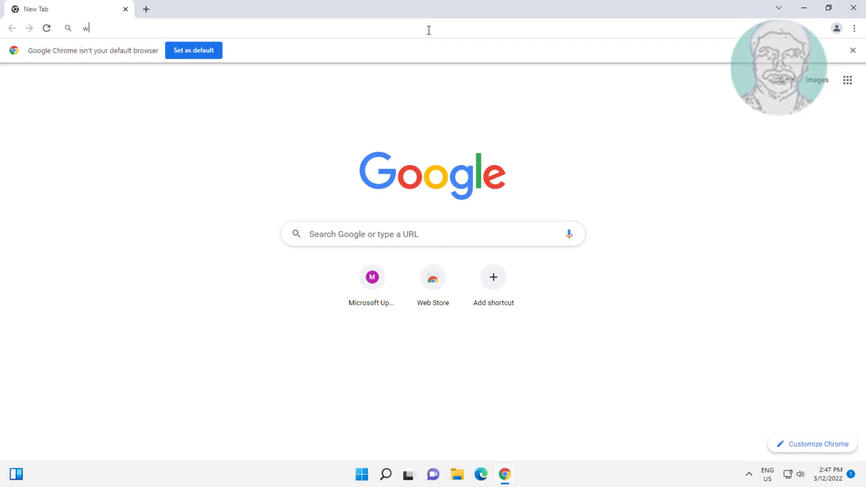
pyautogui.write('windows 11 download')
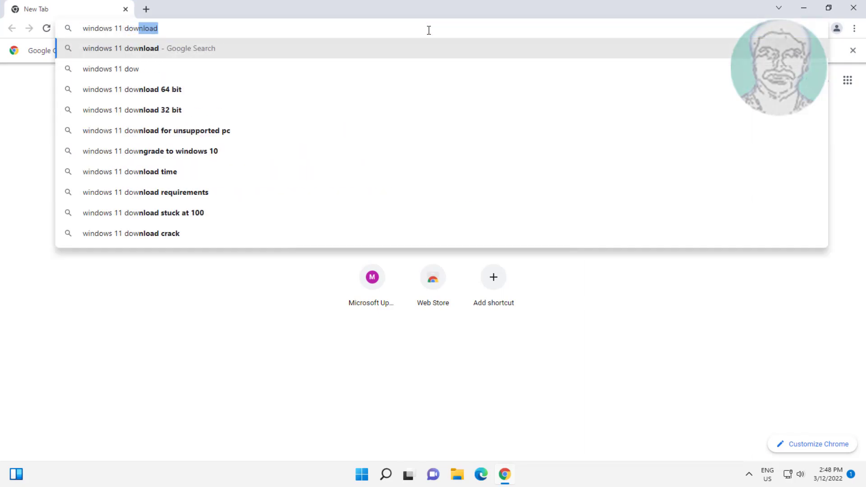
pyautogui.press('Return')
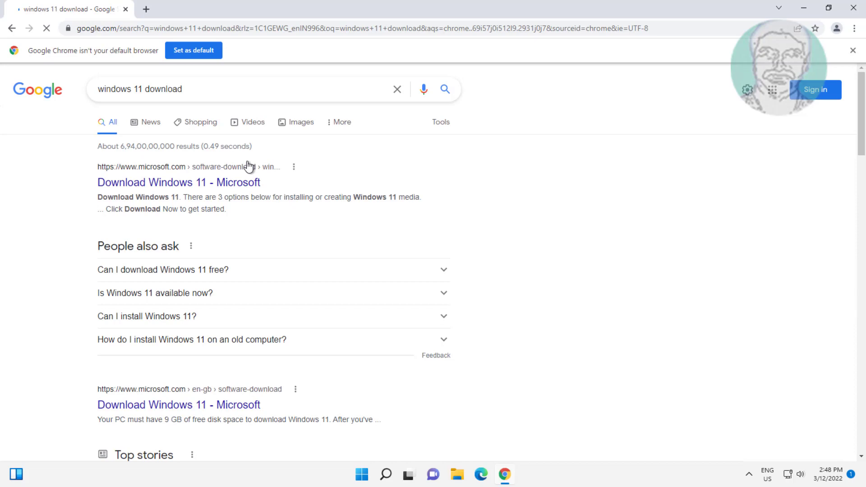
# Download the Windows 11 media creation tool from Microsoft's page, run it, and minimize Chrome
pyautogui.click(207, 183)
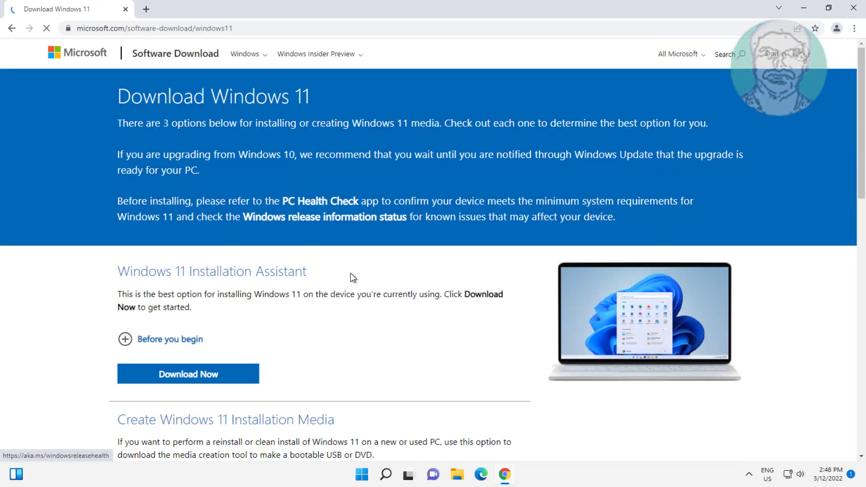
pyautogui.scroll(-7, 361, 289)
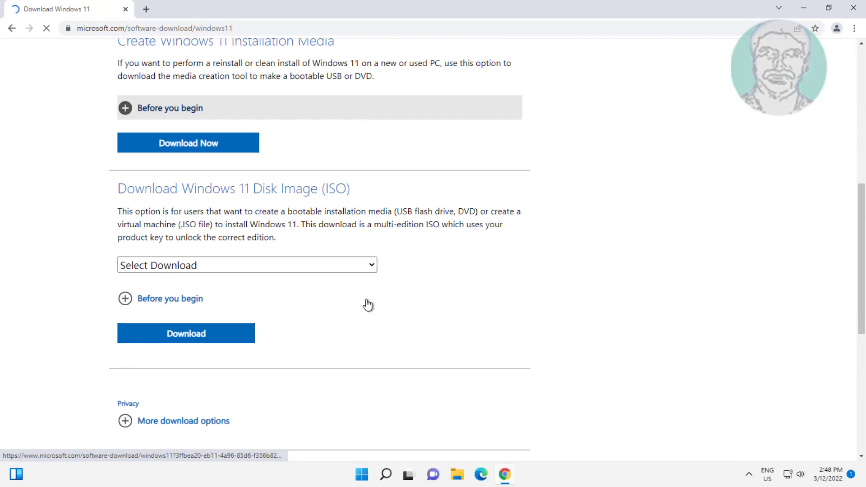
pyautogui.scroll(3, 368, 303)
pyautogui.click(195, 311)
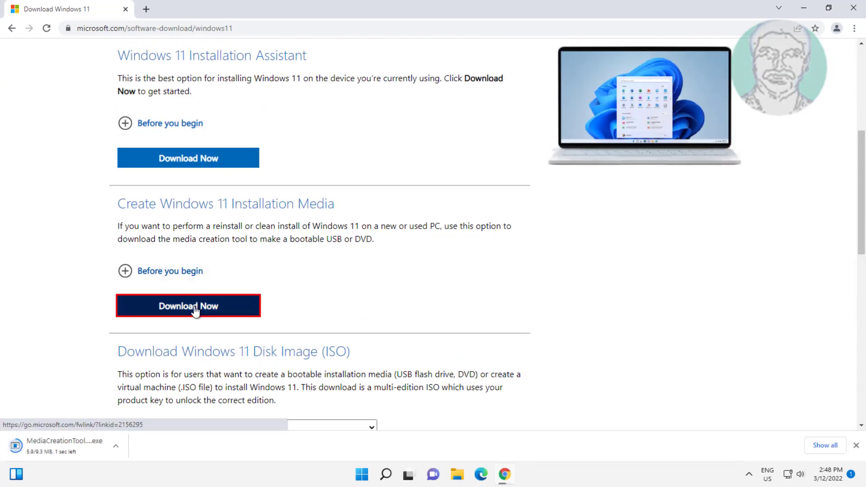
pyautogui.click(44, 446)
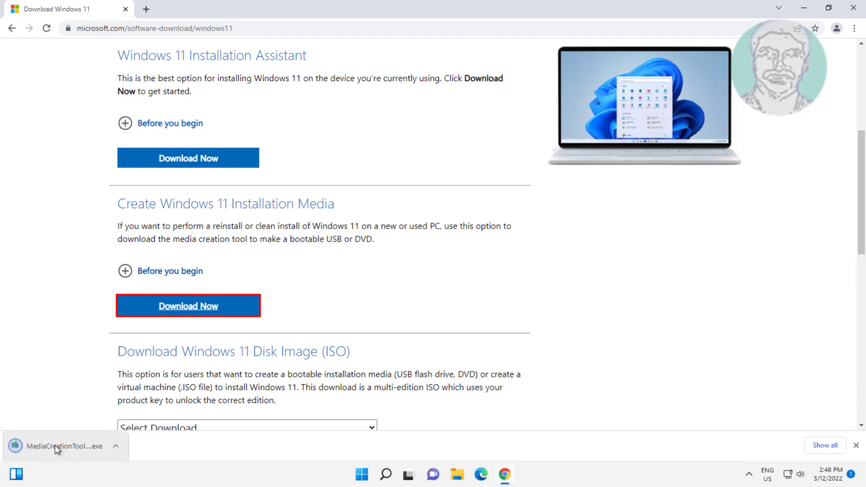
pyautogui.click(803, 11)
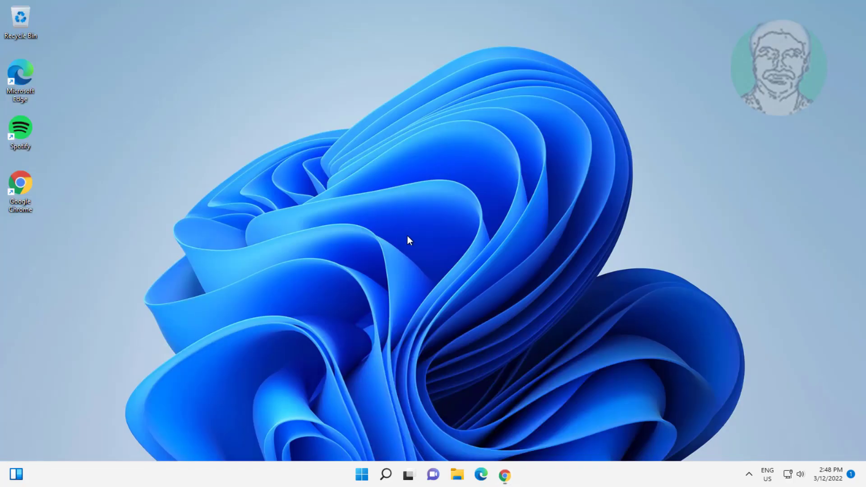
# Build a Windows 11 ISO with the recommended language and edition, saved as Windows.iso in Documents over the old copy
pyautogui.click(378, 322)
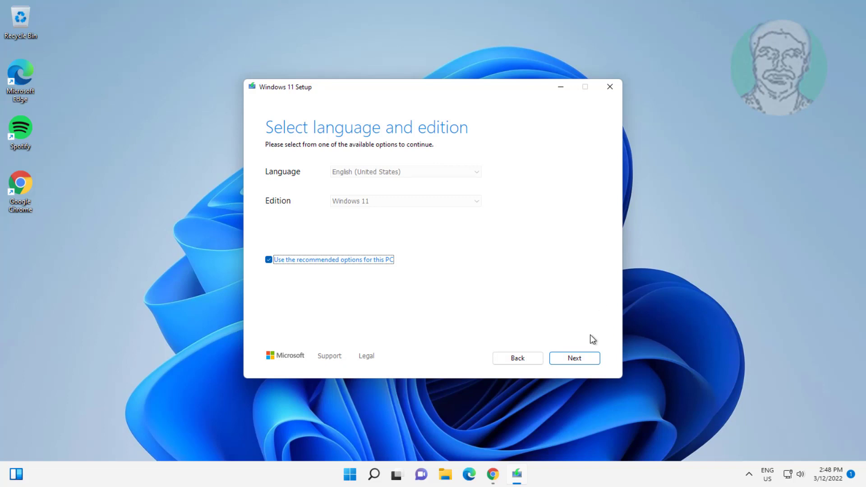
pyautogui.click(572, 359)
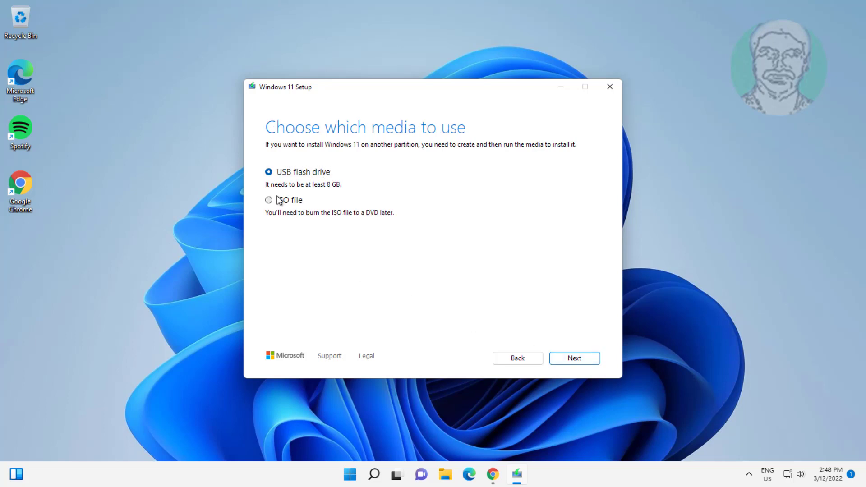
pyautogui.click(280, 199)
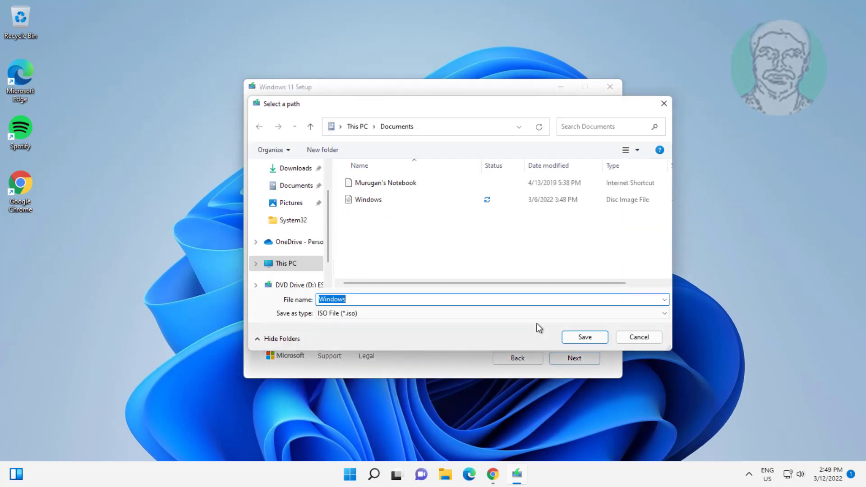
pyautogui.click(575, 342)
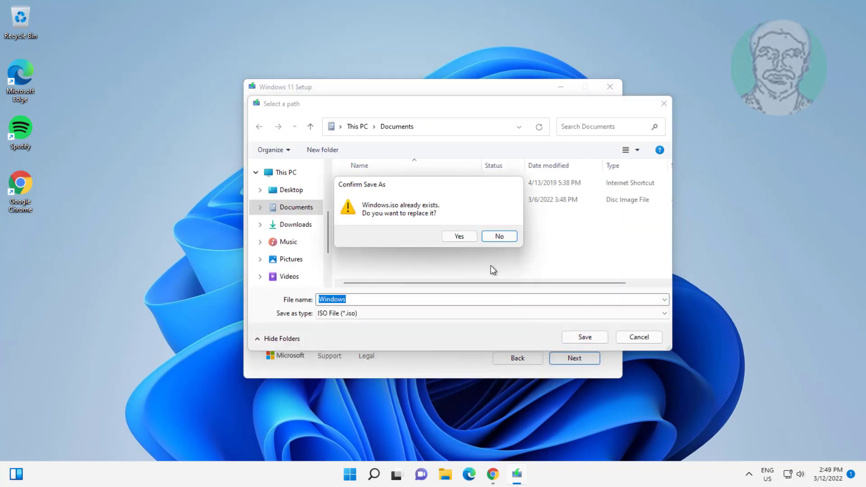
pyautogui.click(467, 238)
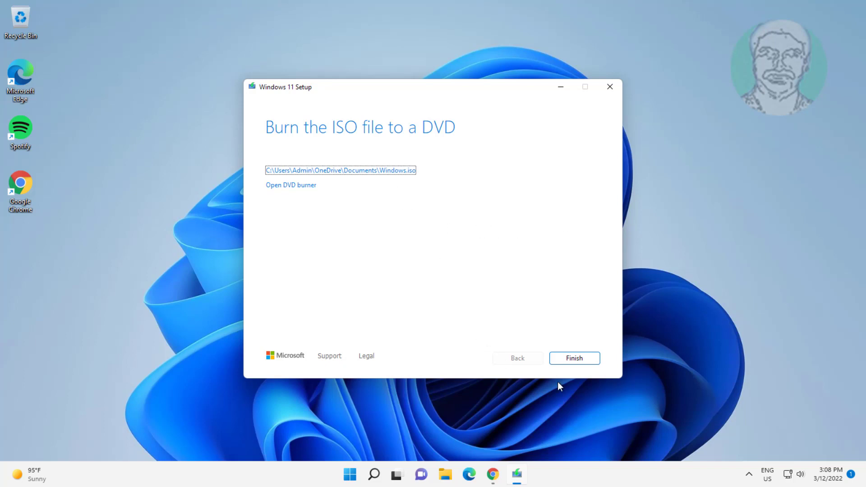
# Close the media creation tool and open the Documents folder in File Explorer
pyautogui.click(597, 362)
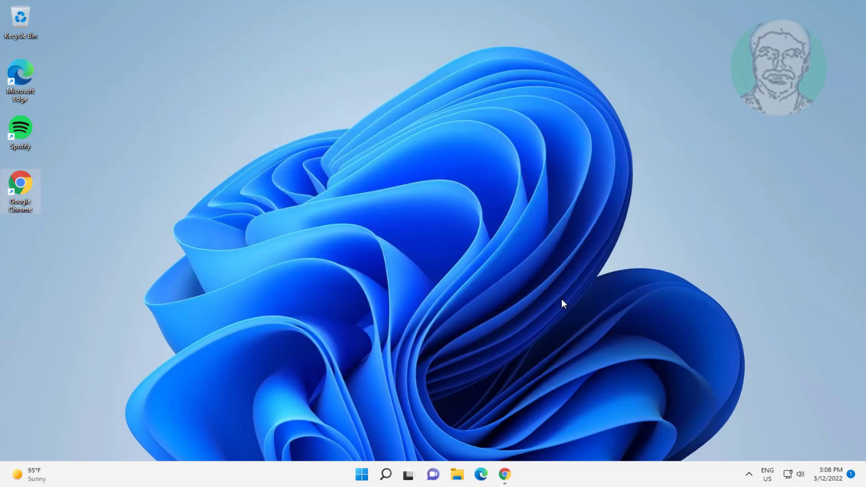
pyautogui.click(457, 474)
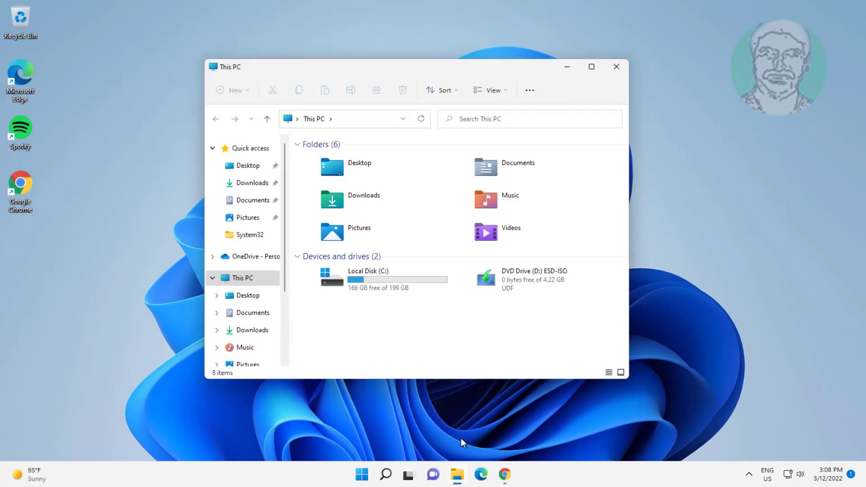
pyautogui.click(385, 225)
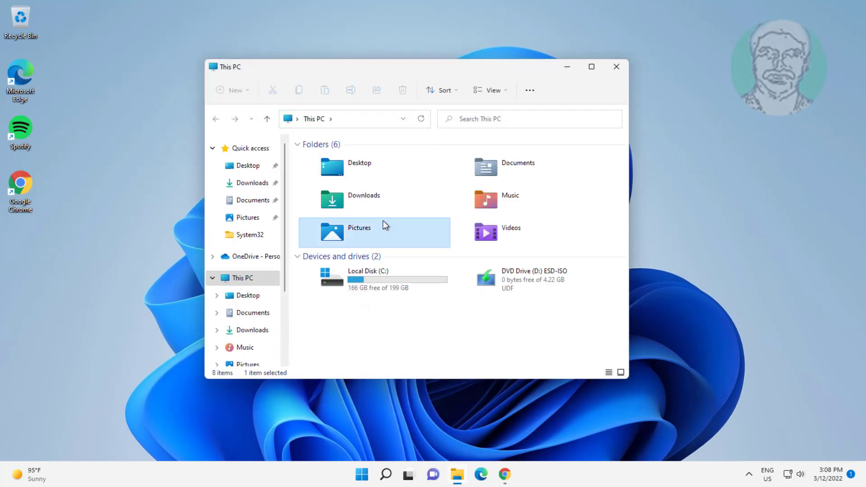
pyautogui.click(532, 164)
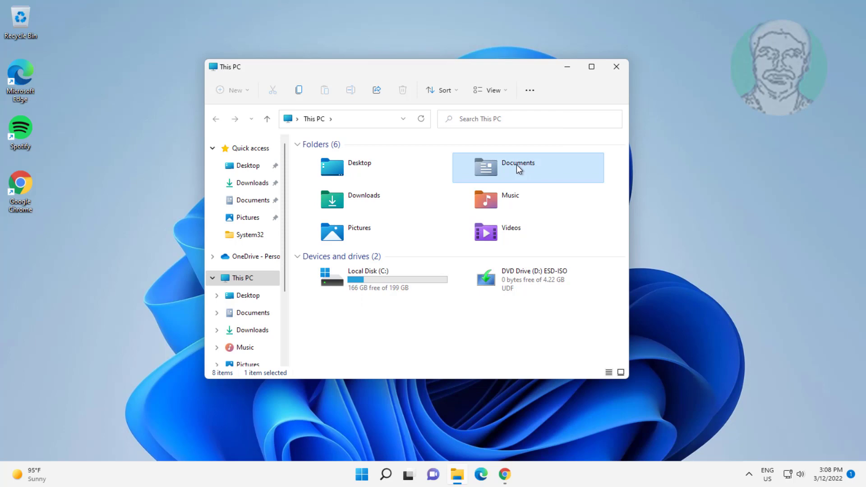
pyautogui.doubleClick(517, 167)
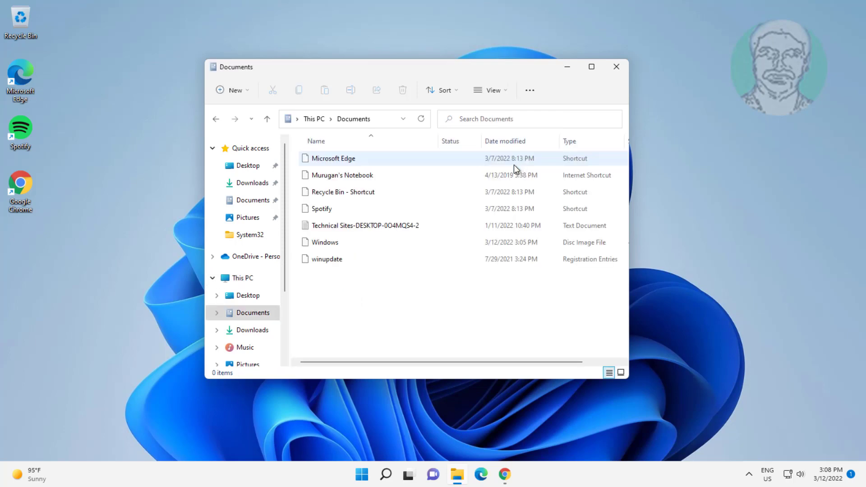
# Mount Windows.iso, run its setup.exe with admin approval, and close File Explorer
pyautogui.click(380, 243)
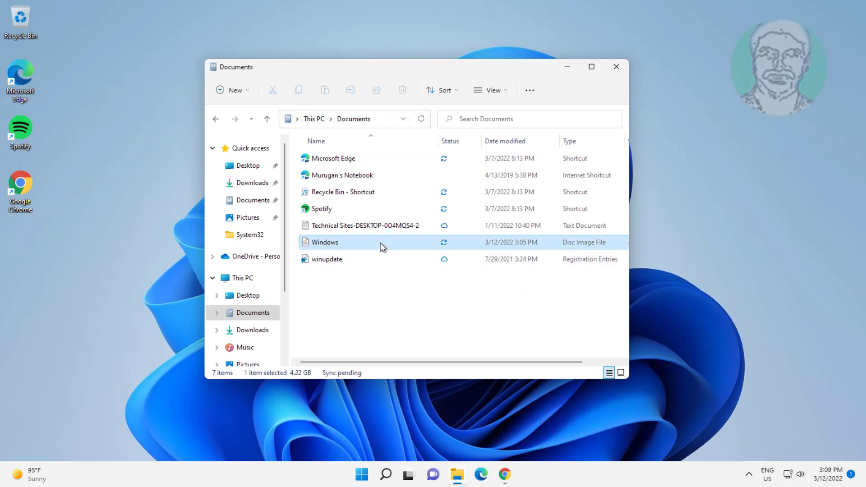
pyautogui.doubleClick(380, 243)
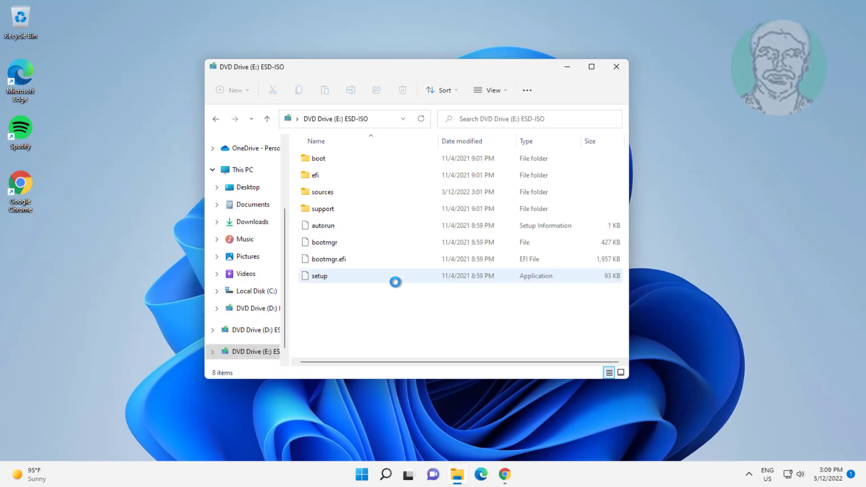
pyautogui.click(361, 277)
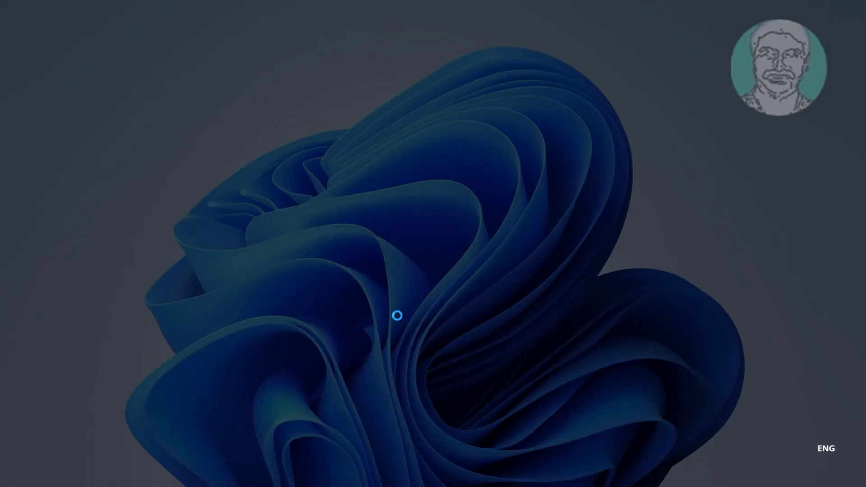
pyautogui.click(405, 321)
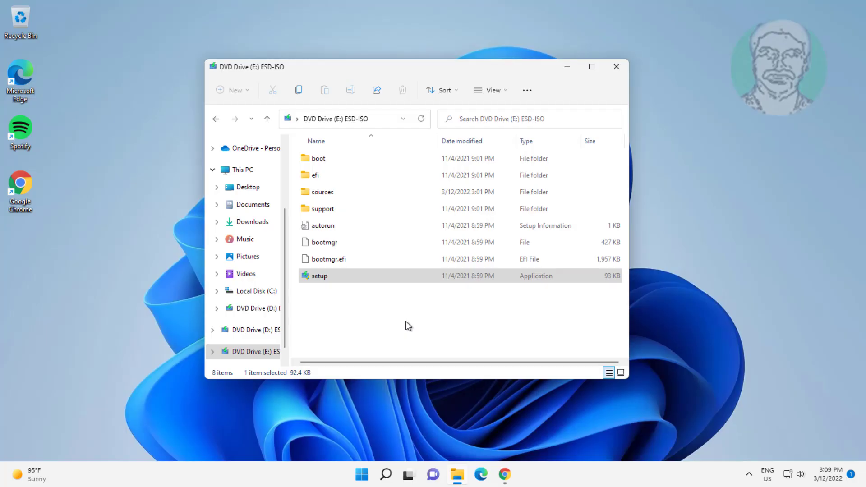
pyautogui.click(616, 68)
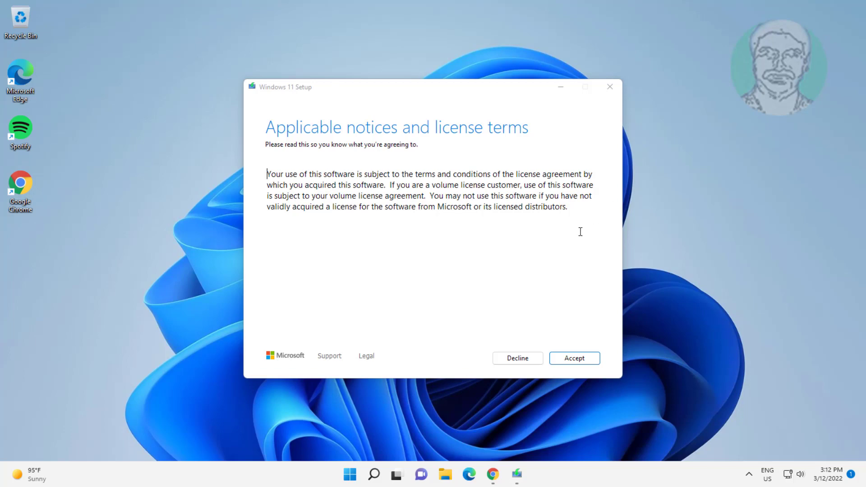
# Accept the Windows 11 license terms
pyautogui.click(577, 359)
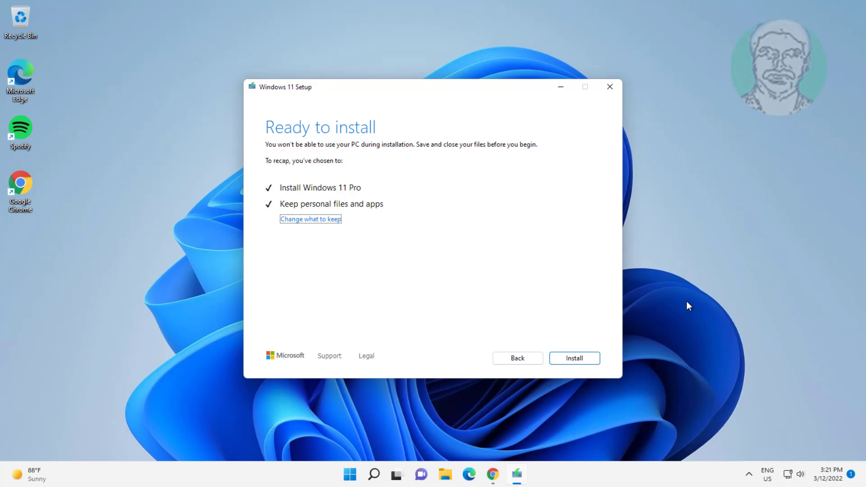
pyautogui.click(585, 361)
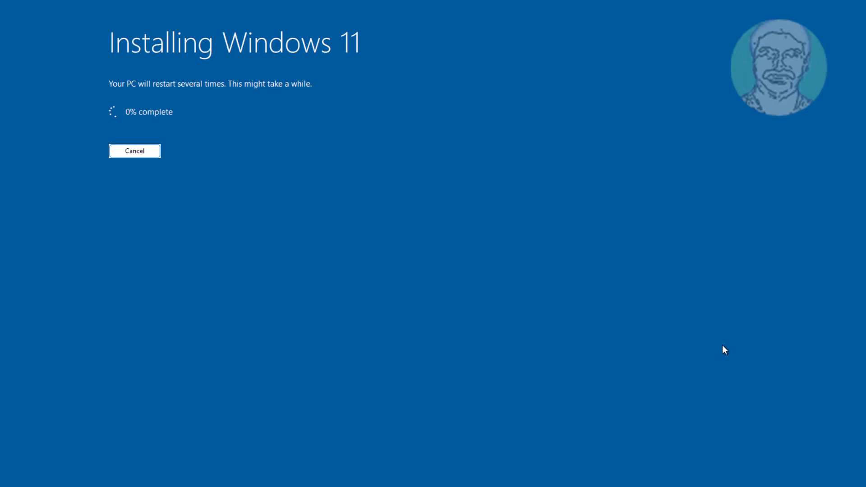